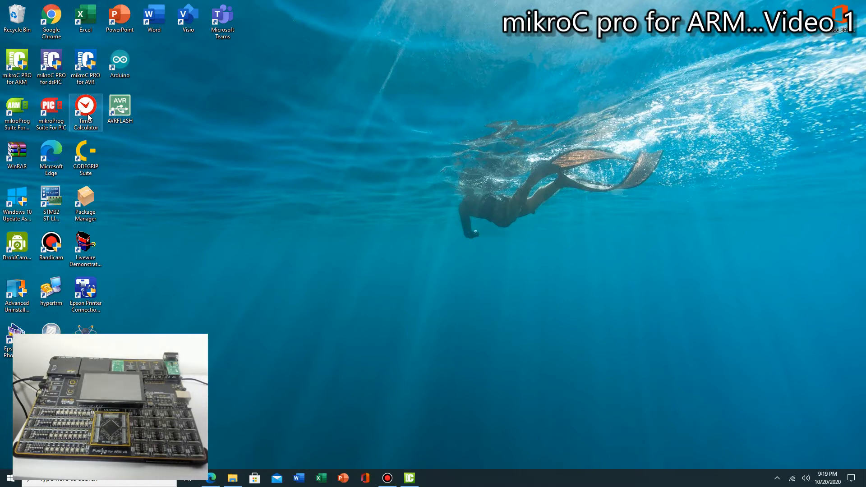
Step: Launch mikroC PRO for ARM and review the license activation status of the installed software
{"action": "double_click", "coordinate": [19, 59]}
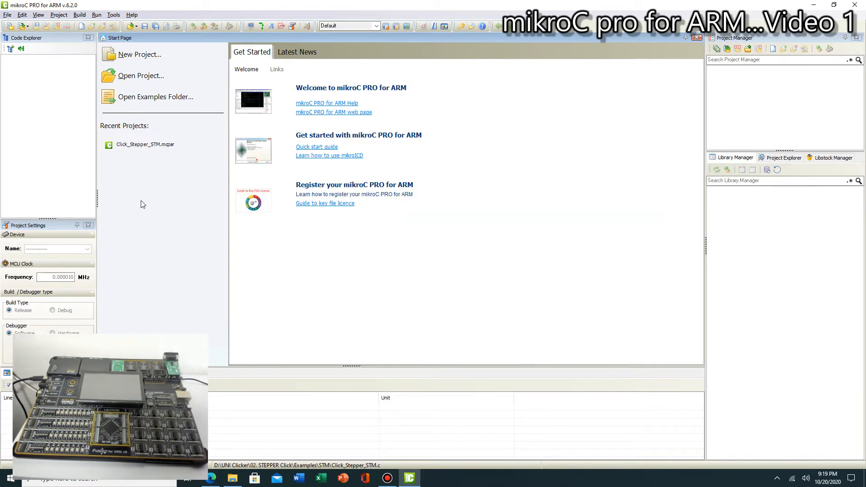
{"action": "left_click", "coordinate": [132, 15]}
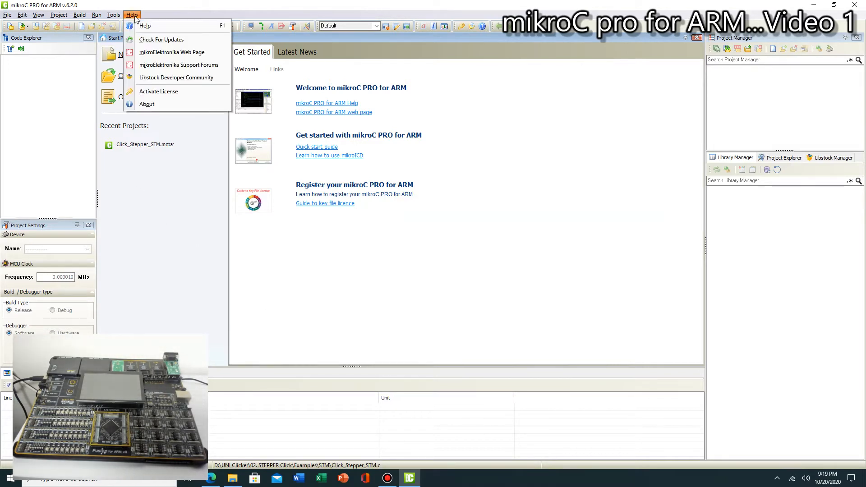
{"action": "left_click", "coordinate": [160, 93]}
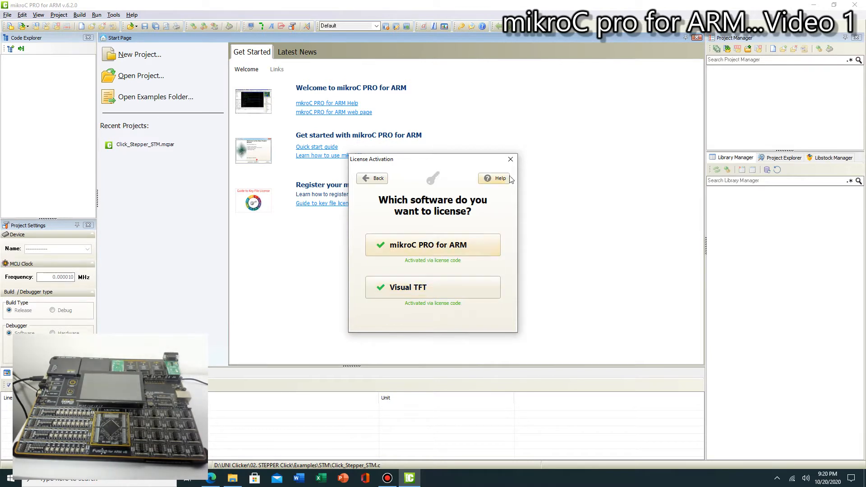
{"action": "left_click", "coordinate": [511, 159]}
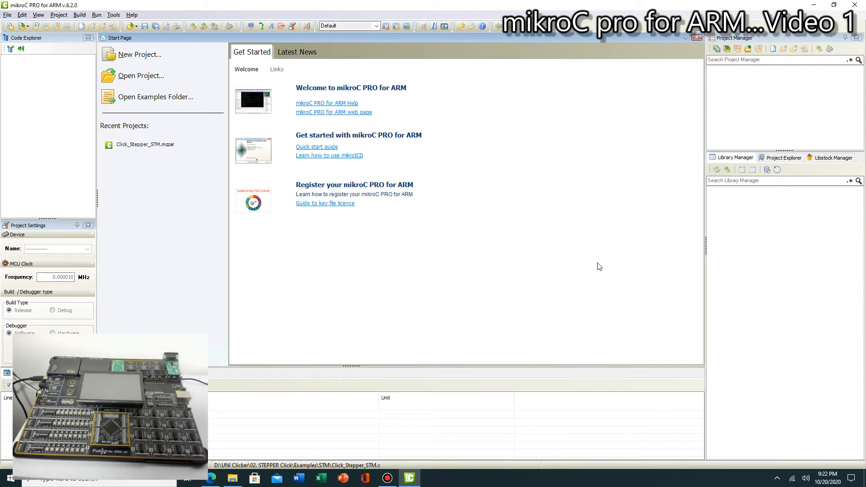
Step: Browse the available and new packages in Libstock Manager, and view the vendor folders in Project Explorer
{"action": "left_click", "coordinate": [831, 158]}
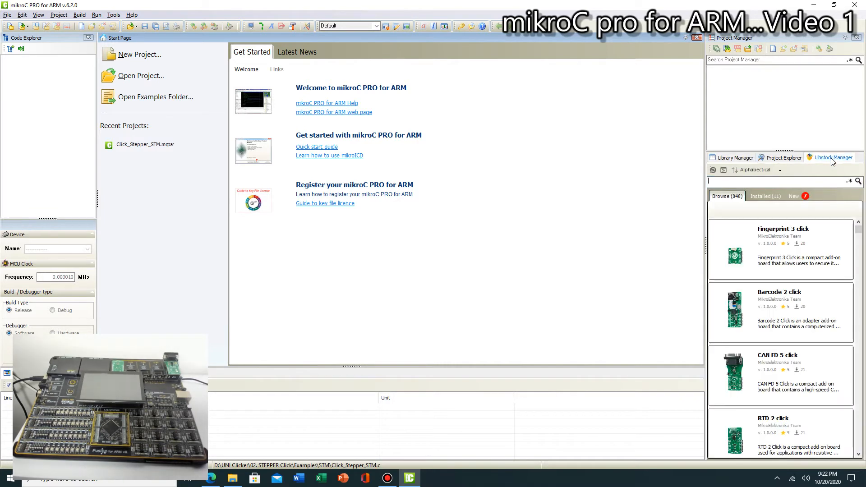
{"action": "mouse_move", "coordinate": [811, 286]}
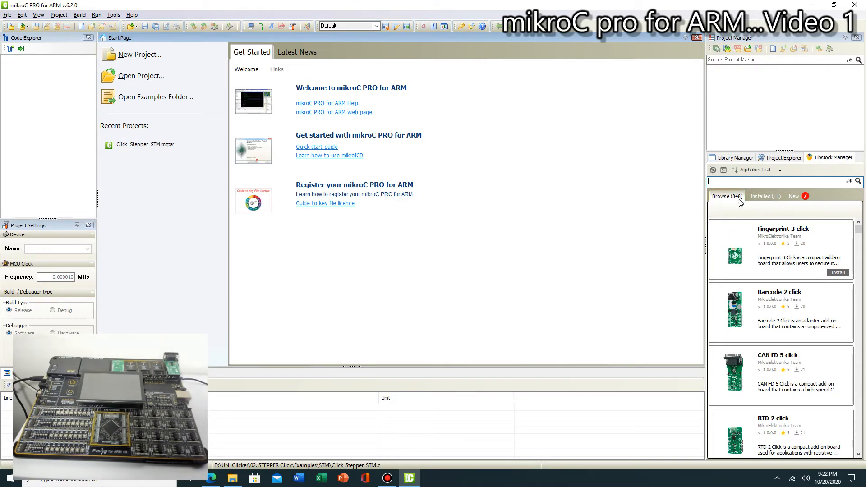
{"action": "left_click", "coordinate": [795, 199]}
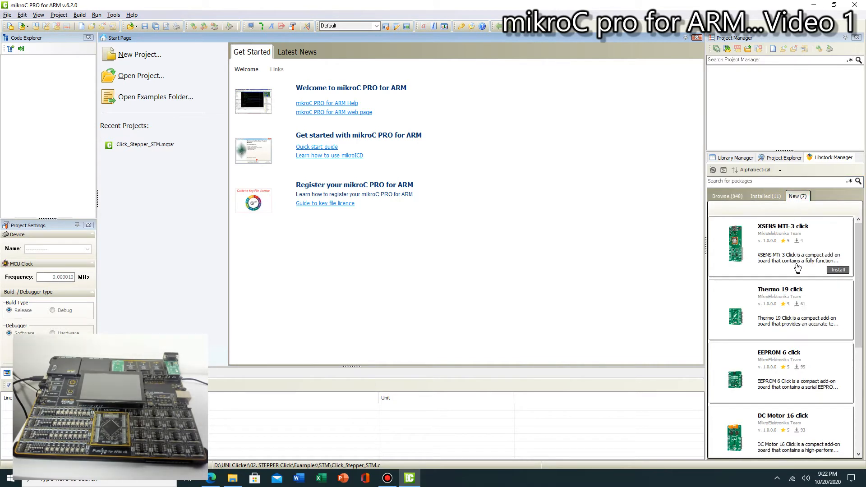
{"action": "scroll", "coordinate": [792, 261], "scroll_direction": "down", "scroll_amount": 3}
{"action": "scroll", "coordinate": [792, 261], "scroll_direction": "up", "scroll_amount": 3}
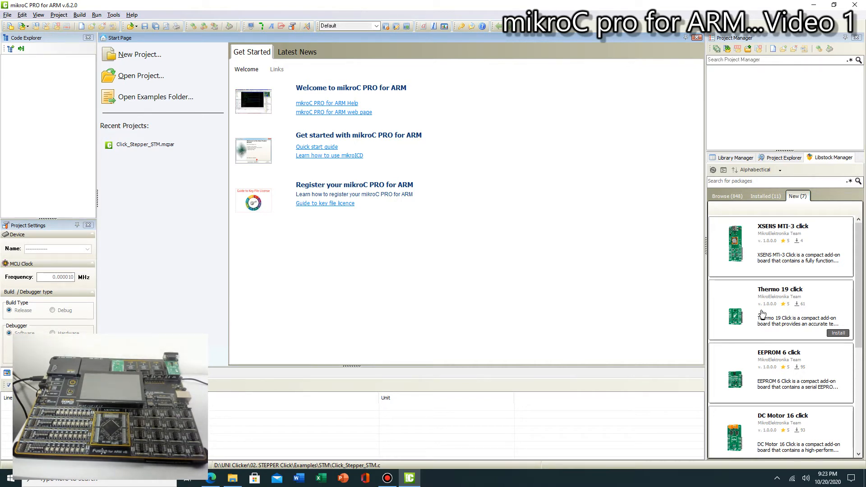
{"action": "left_click", "coordinate": [785, 158]}
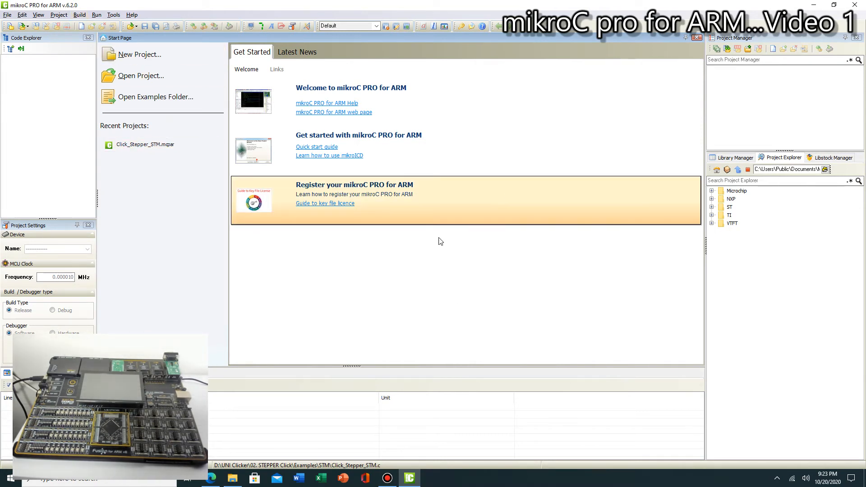
Step: Minimize mikroC PRO for ARM, launch CODEGRIP Suite and move its window to the middle of the desktop
{"action": "left_click", "coordinate": [812, 5]}
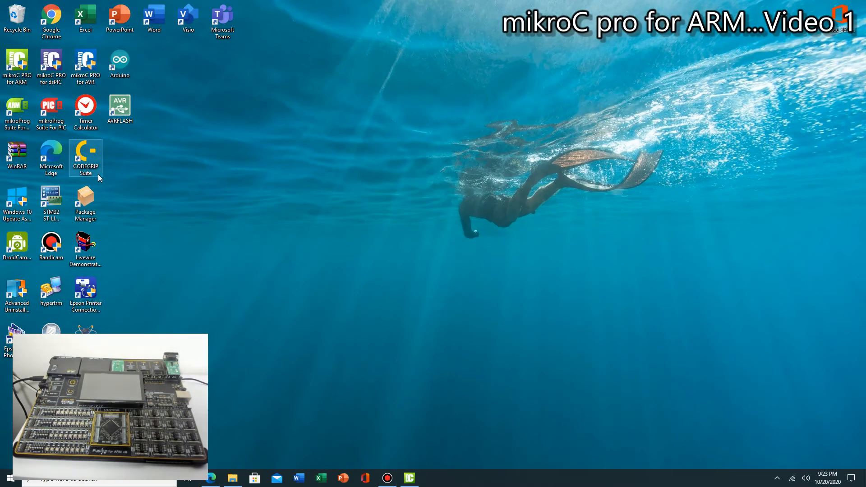
{"action": "double_click", "coordinate": [86, 156]}
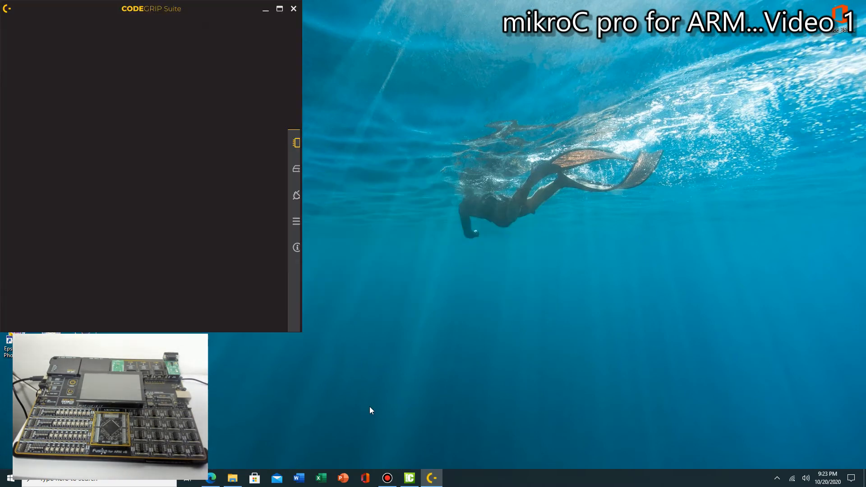
{"action": "left_click_drag", "start_coordinate": [202, 9], "coordinate": [525, 65]}
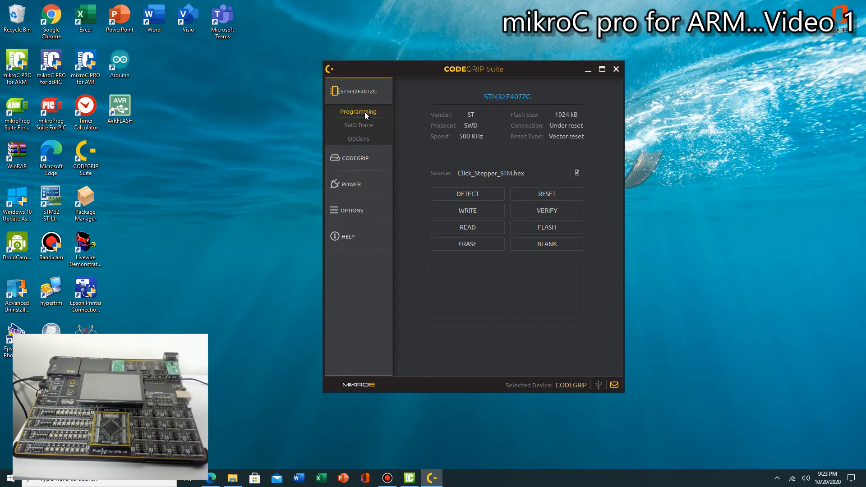
Step: In the STM32F407ZG target options, choose ST as the vendor and check the available connection protocols
{"action": "left_click", "coordinate": [363, 139]}
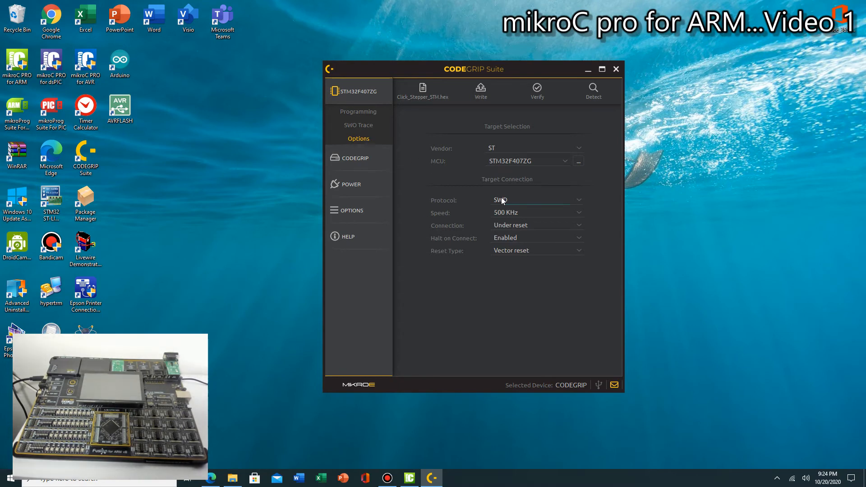
{"action": "left_click", "coordinate": [580, 150]}
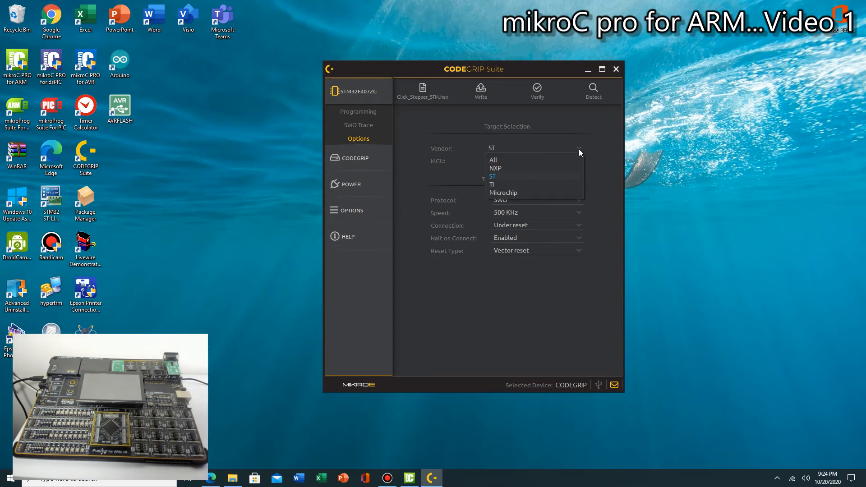
{"action": "left_click", "coordinate": [503, 179]}
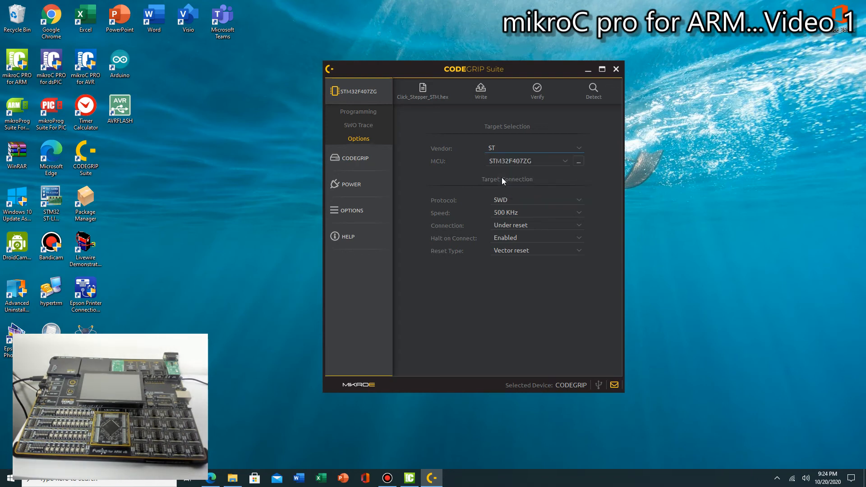
{"action": "left_click", "coordinate": [579, 201]}
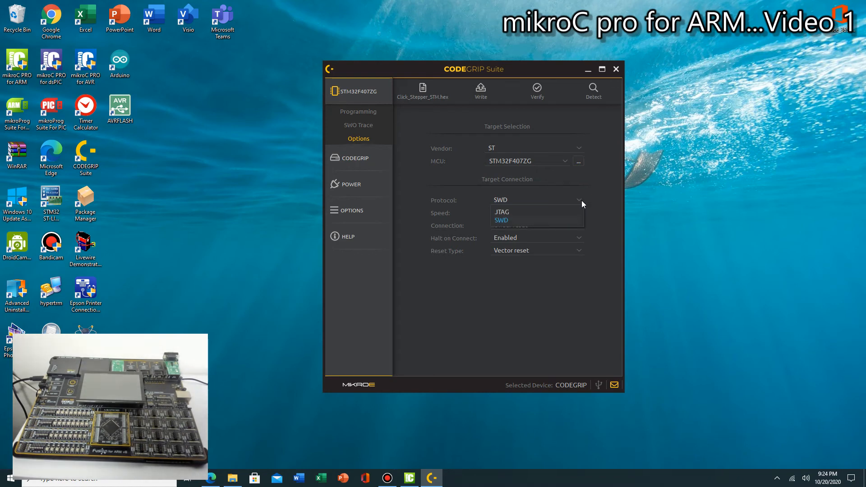
{"action": "left_click", "coordinate": [581, 200]}
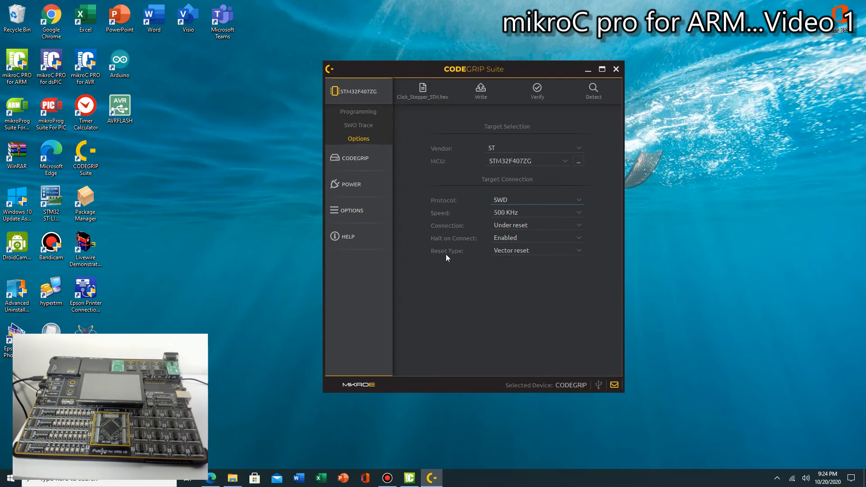
Step: Set Halt on Connect to Disabled and the reset type to Hardware reset for the target connection
{"action": "left_click", "coordinate": [578, 240]}
{"action": "left_click", "coordinate": [526, 258]}
{"action": "left_click", "coordinate": [558, 250]}
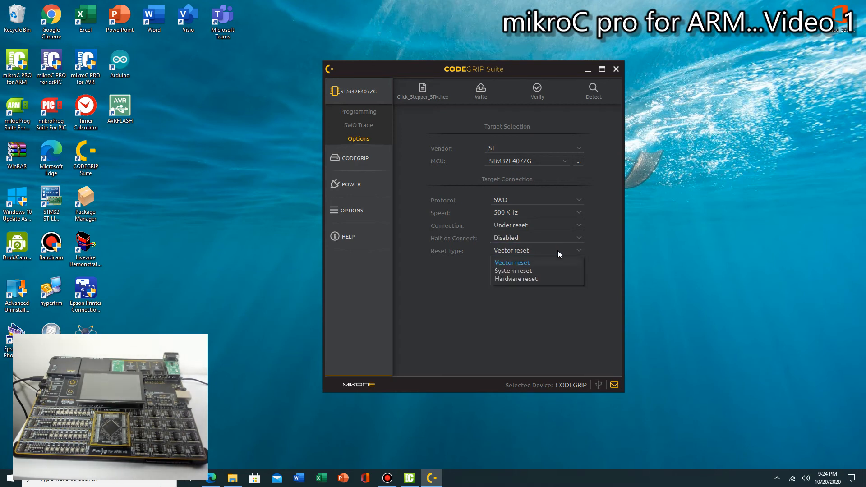
{"action": "left_click", "coordinate": [542, 278]}
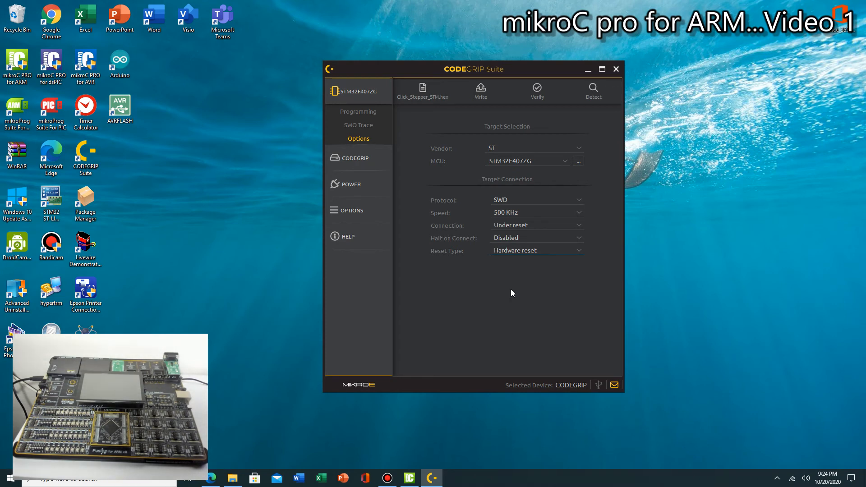
Step: Review the CODEGRIP device's scanning, license and configuration pages
{"action": "left_click", "coordinate": [359, 157]}
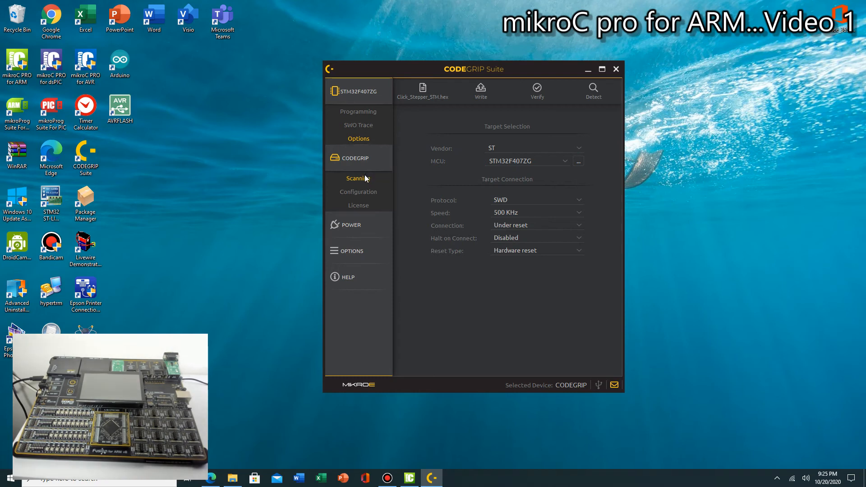
{"action": "left_click", "coordinate": [364, 179]}
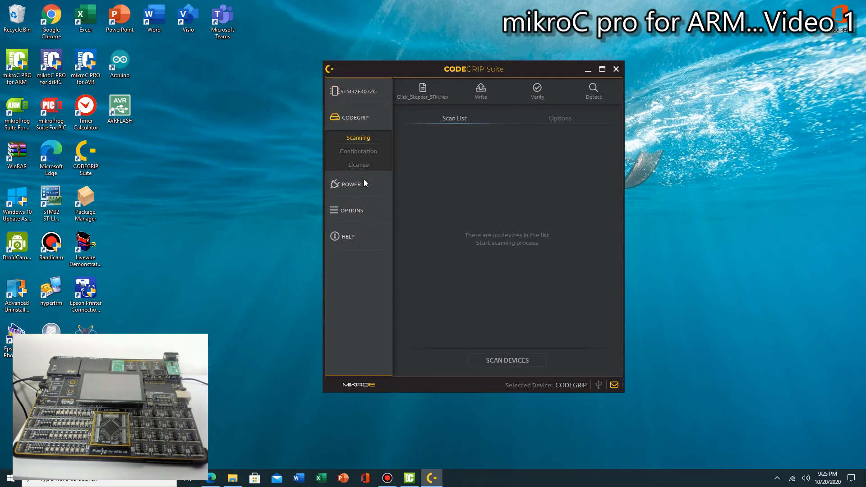
{"action": "left_click", "coordinate": [358, 165]}
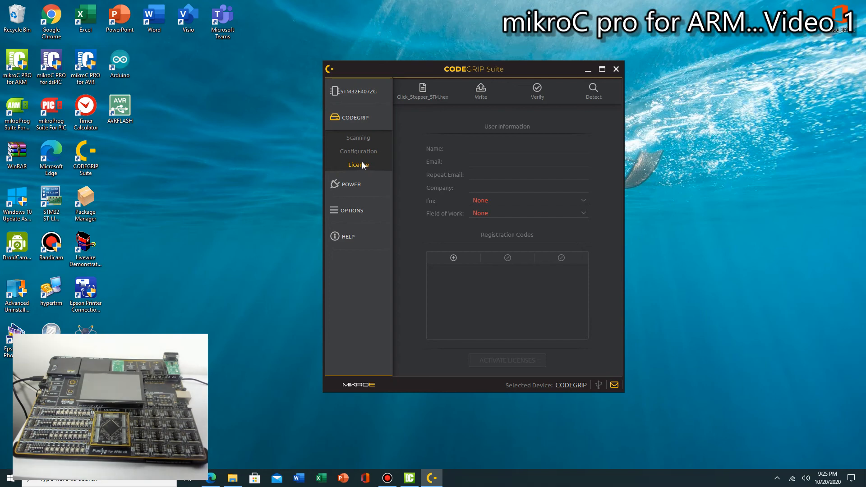
{"action": "left_click", "coordinate": [356, 150]}
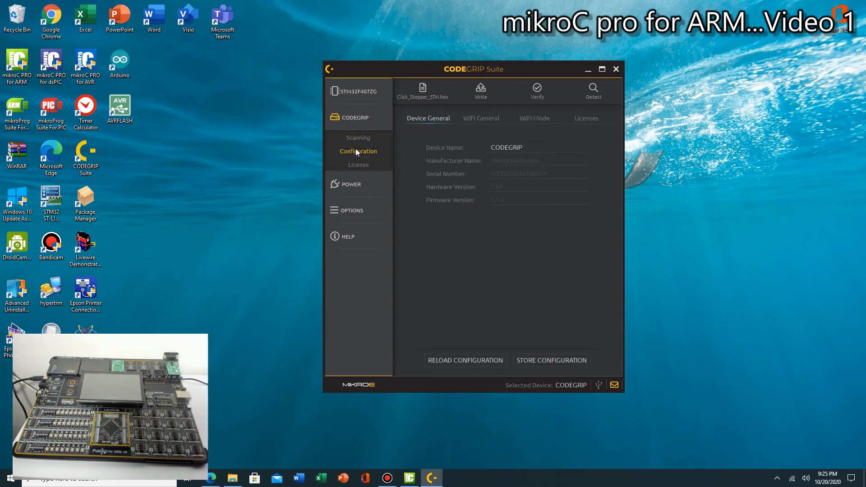
{"action": "left_click", "coordinate": [358, 164]}
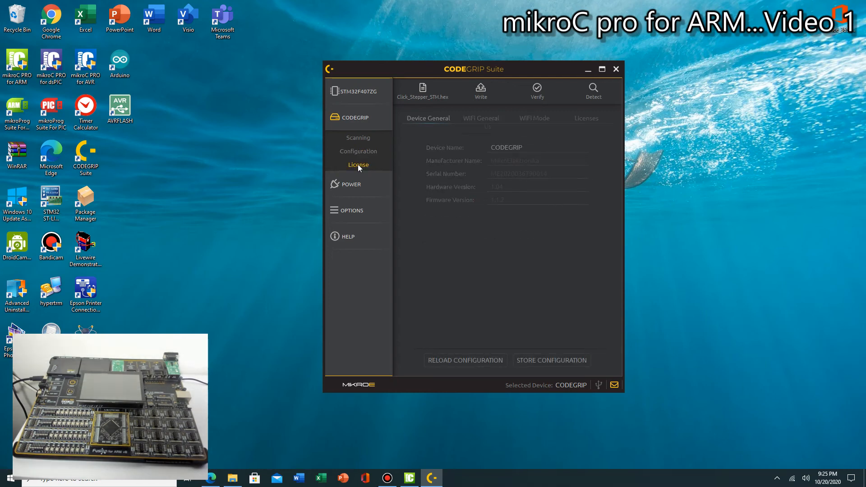
Step: Review the general options of CODEGRIP Suite and its version information
{"action": "left_click", "coordinate": [350, 209]}
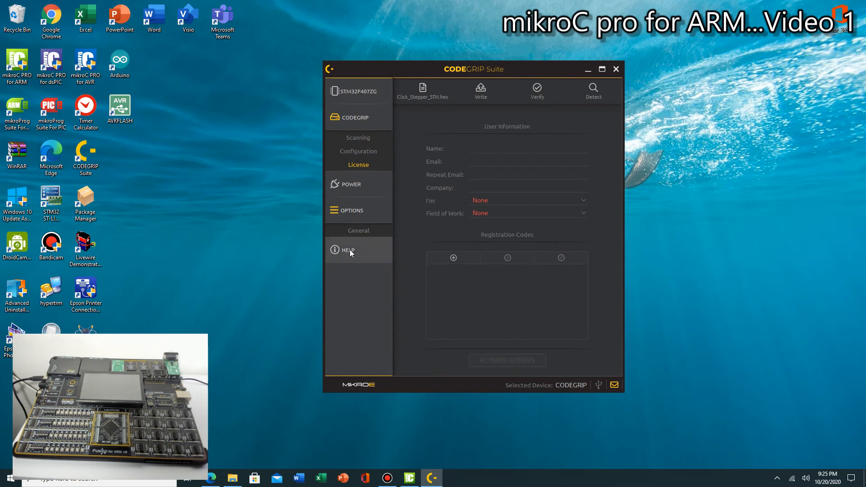
{"action": "left_click", "coordinate": [355, 232]}
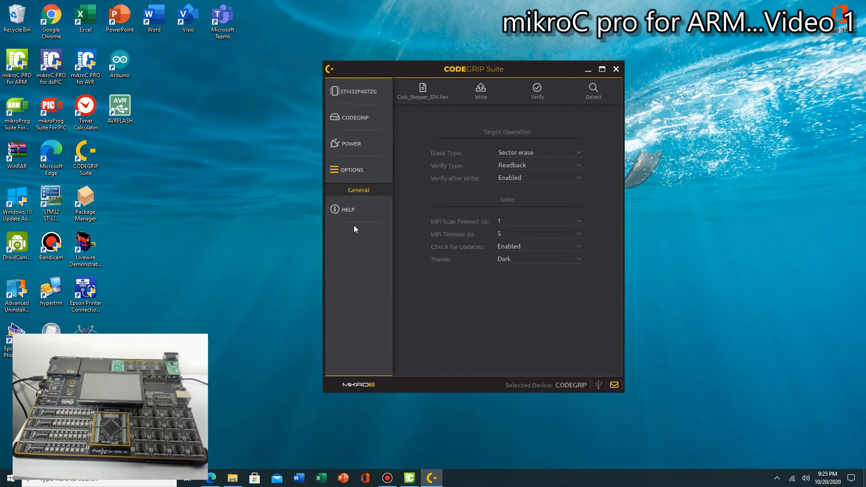
{"action": "left_click", "coordinate": [352, 211]}
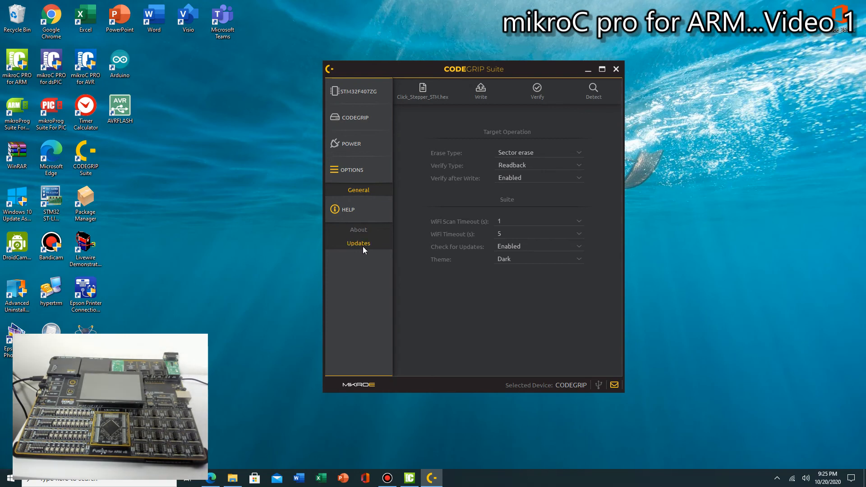
{"action": "left_click", "coordinate": [363, 231]}
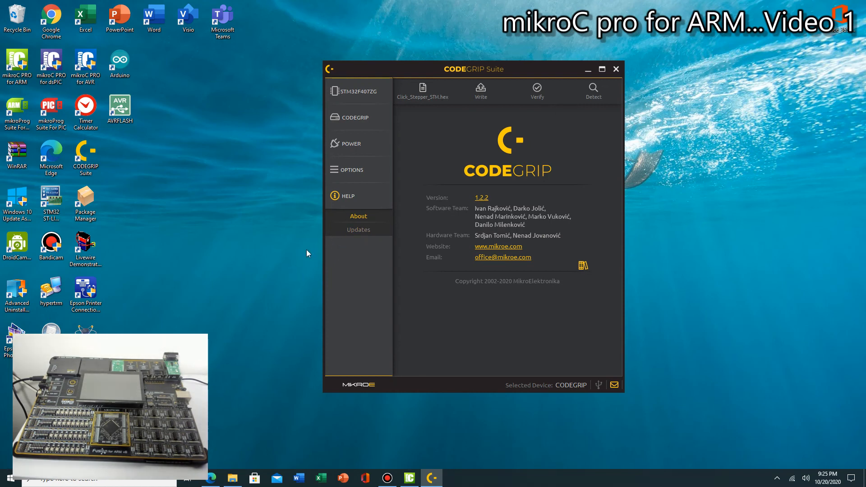
Step: Check for updates to CODEGRIP Suite and look at the update page for the CODEGRIP device
{"action": "left_click", "coordinate": [355, 229]}
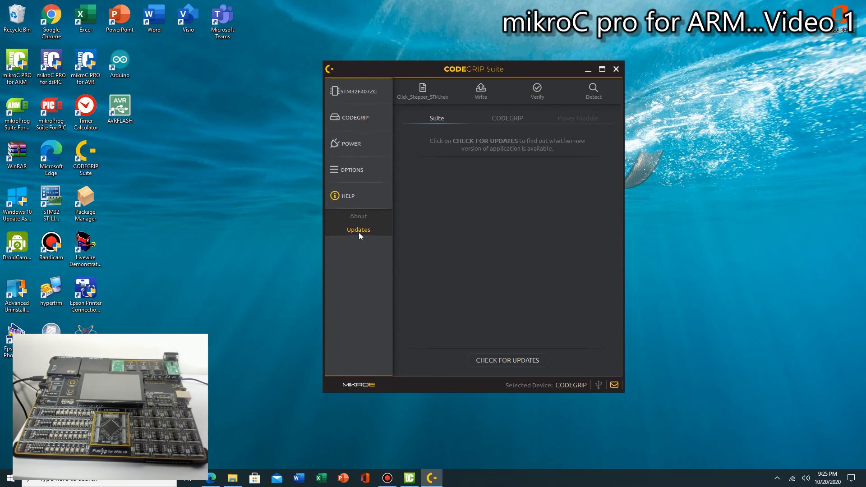
{"action": "left_click", "coordinate": [496, 361]}
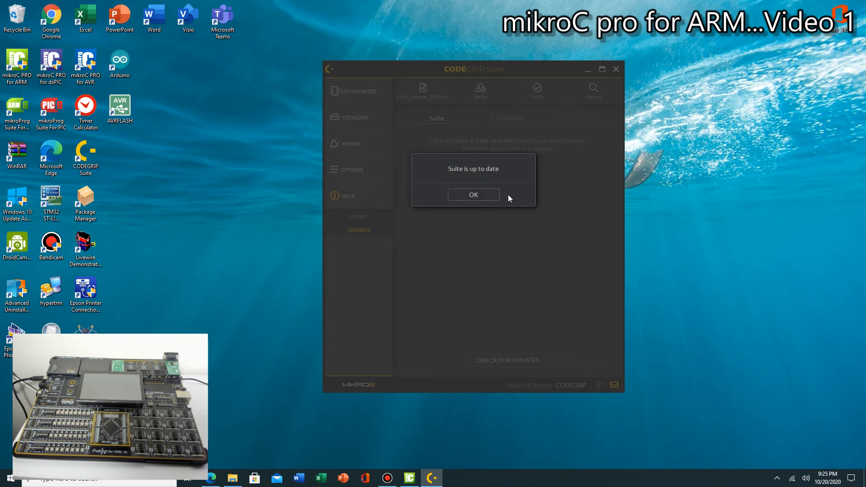
{"action": "left_click", "coordinate": [482, 193]}
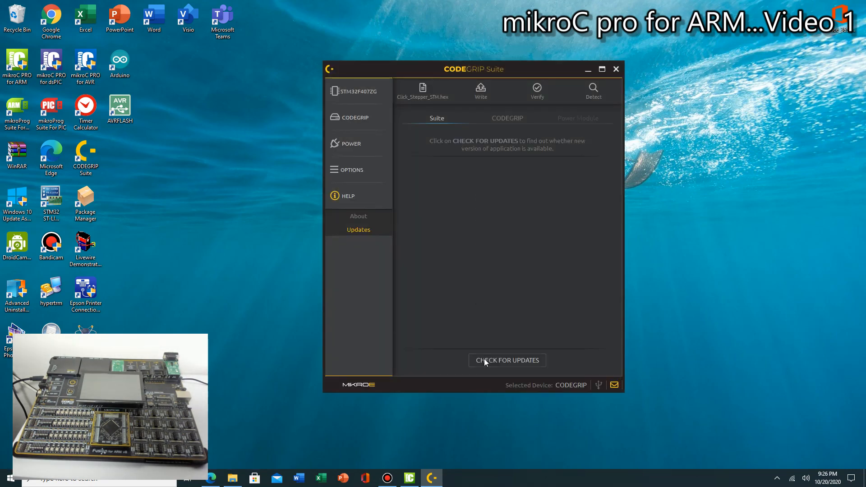
{"action": "left_click", "coordinate": [505, 117]}
{"action": "left_click", "coordinate": [439, 117]}
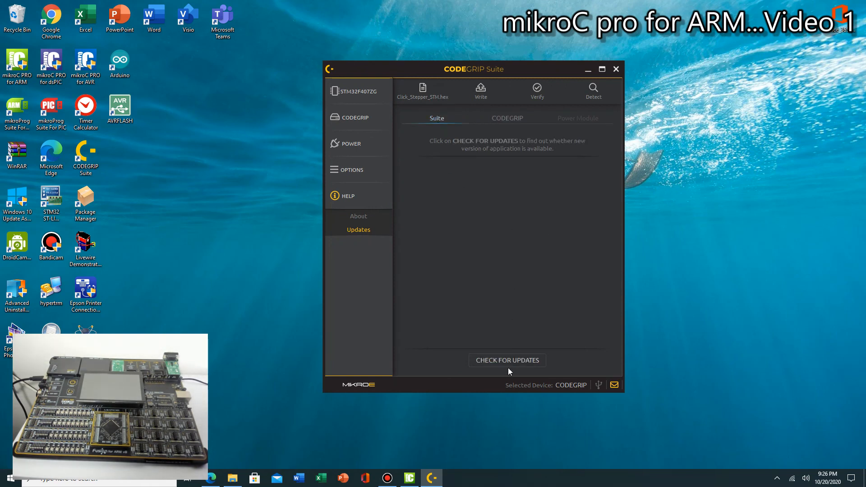